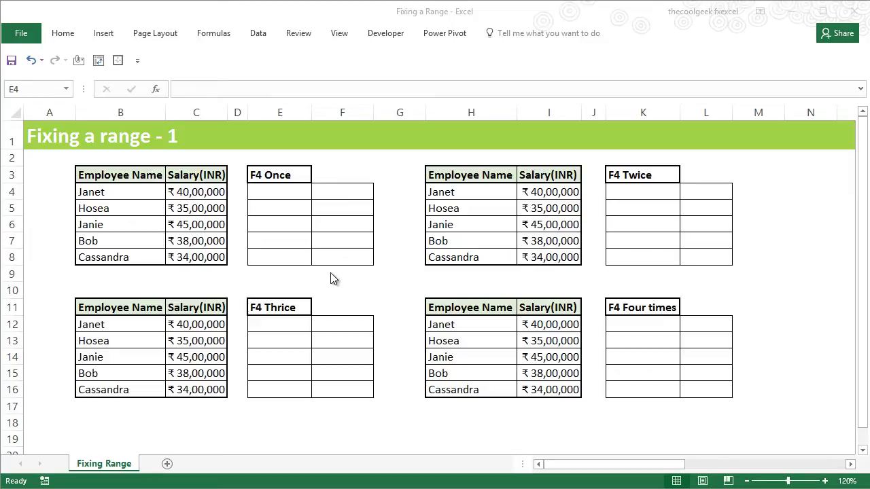
Enter the fully absolute formula =$B$4 in E4 of the F4 Once table, showing Janet
click(298, 192)
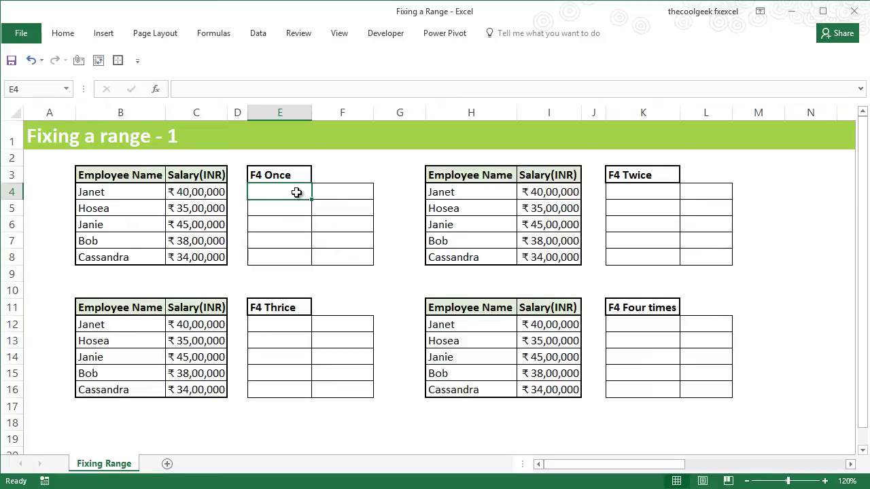
text(=)
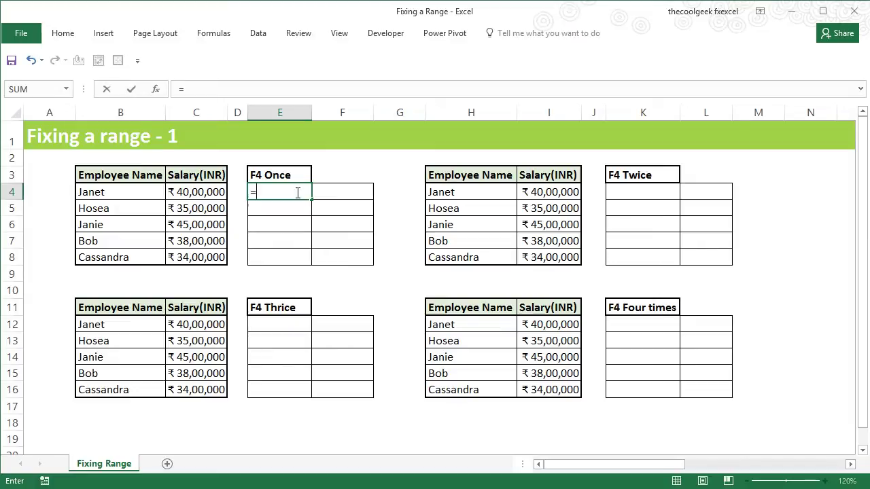
key(Left)
key(Left)
key(Left)
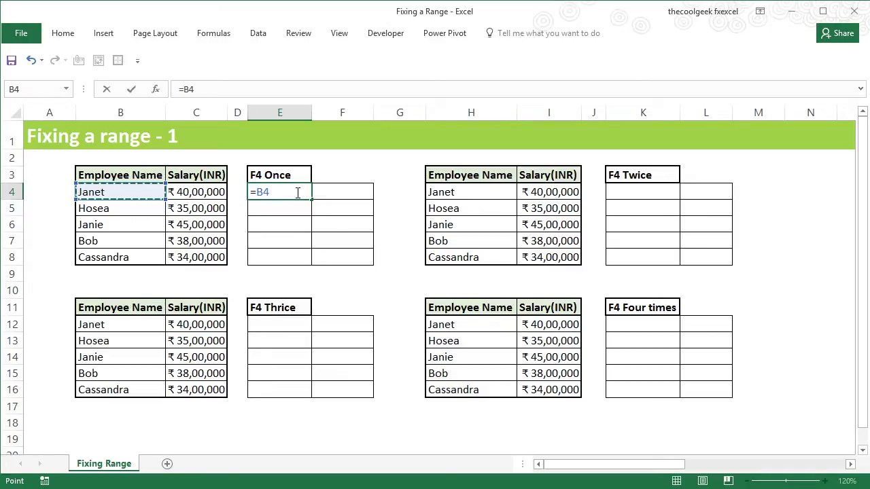
key(F4)
double_click(259, 192)
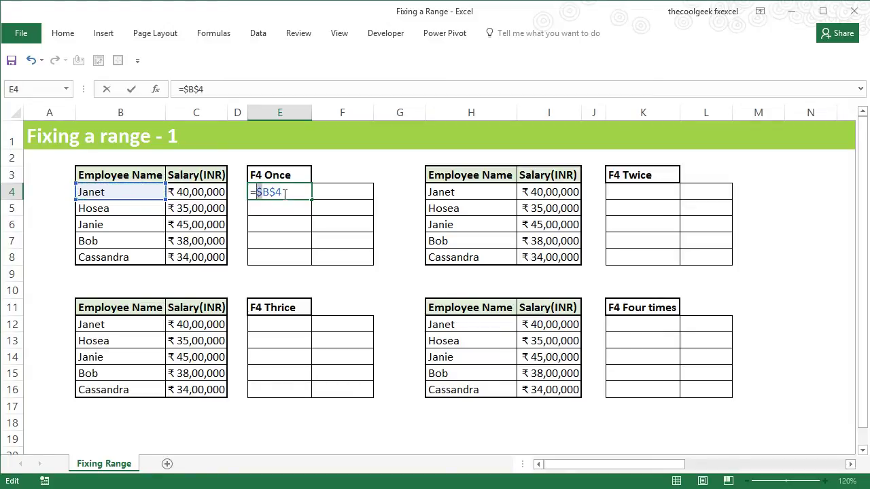
click(274, 193)
key(Return)
click(303, 192)
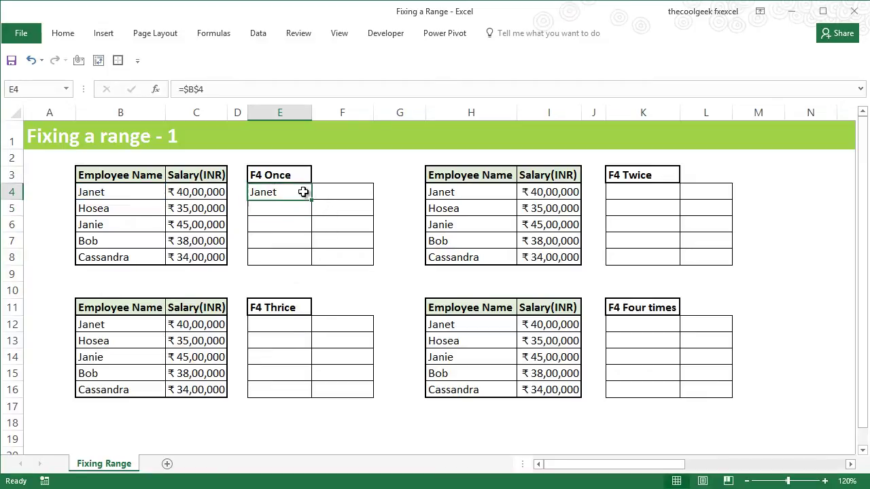
Fill =$B$4 across E4:F8, then briefly show formulas to confirm every cell references $B$4
drag(311, 198, 350, 260)
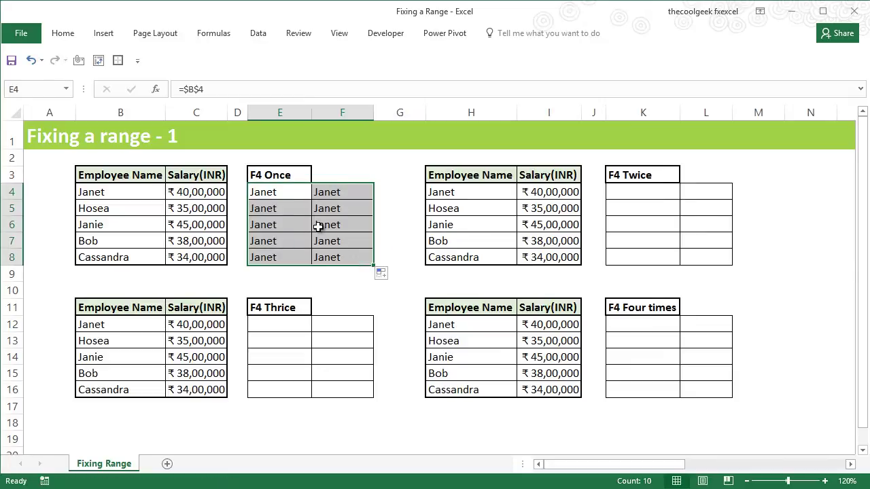
click(321, 227)
click(340, 257)
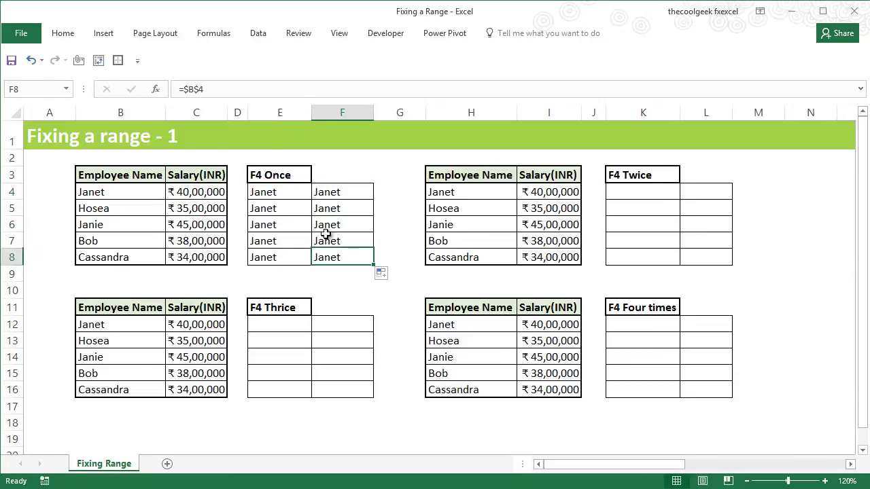
double_click(206, 90)
key(Escape)
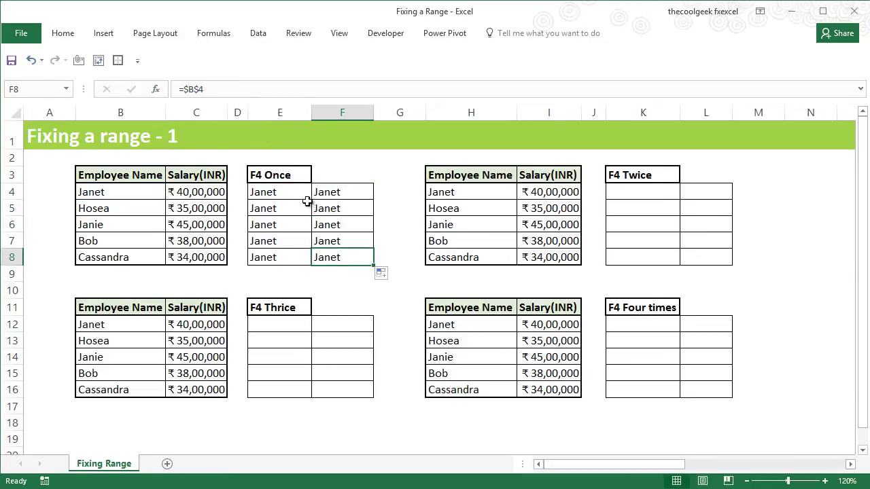
click(296, 194)
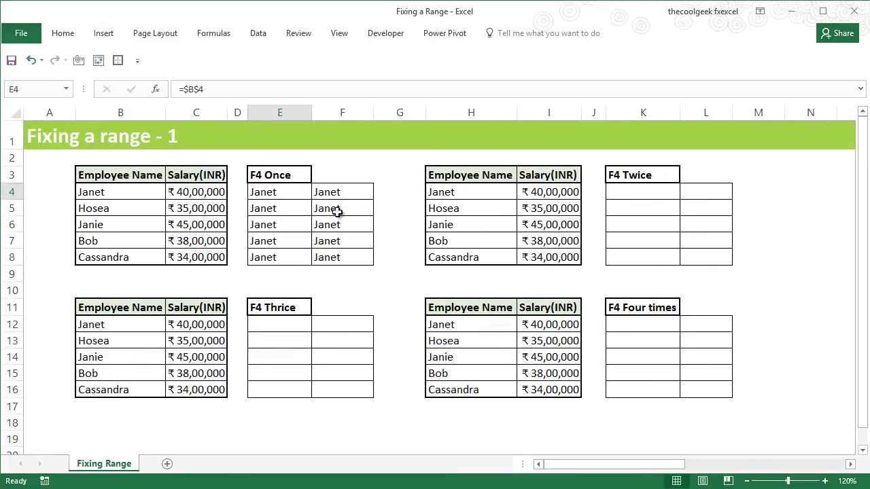
key(ctrl+grave)
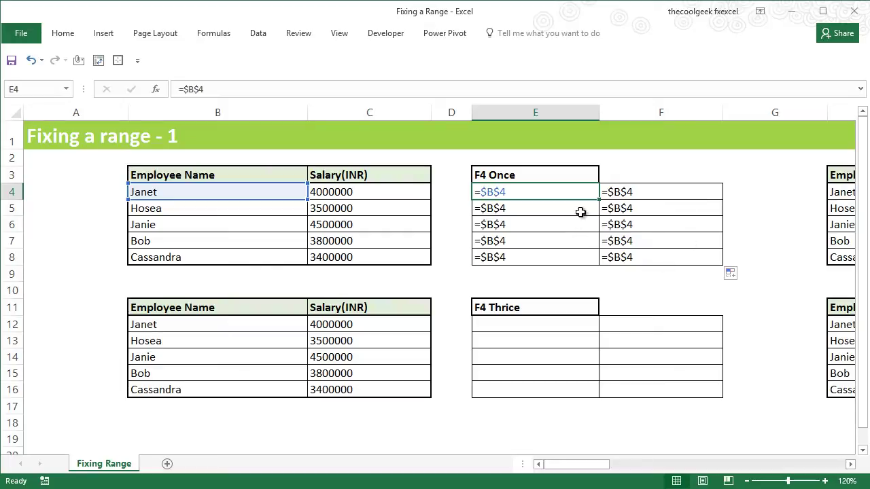
key(ctrl+grave)
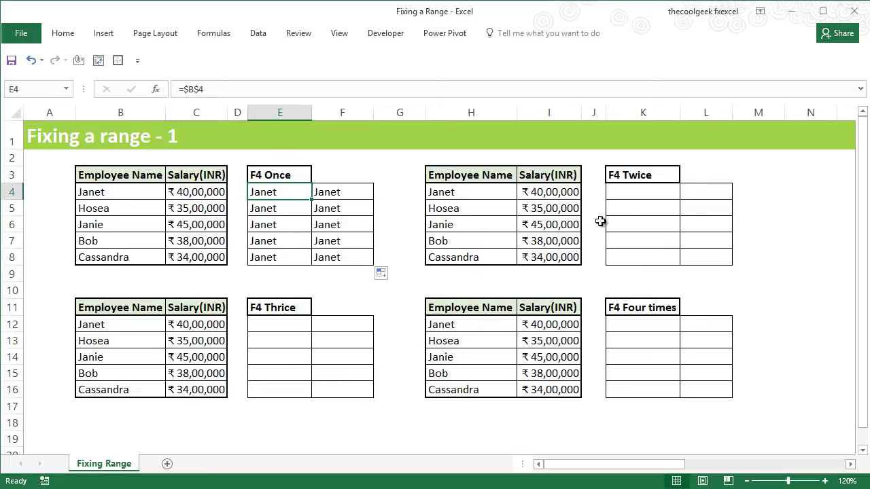
Enter the row-locked formula =H$4 in K4 of the F4 Twice table, showing Janet
click(640, 193)
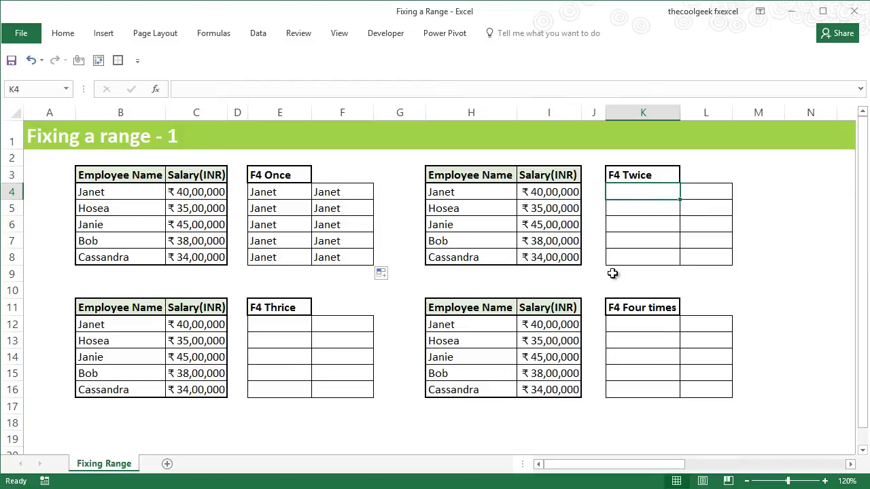
text(=)
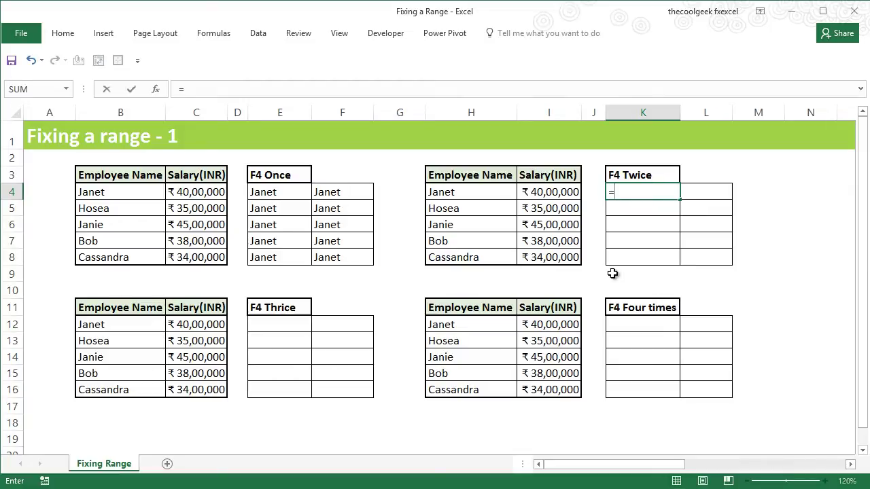
key(Left)
key(Left)
key(Left)
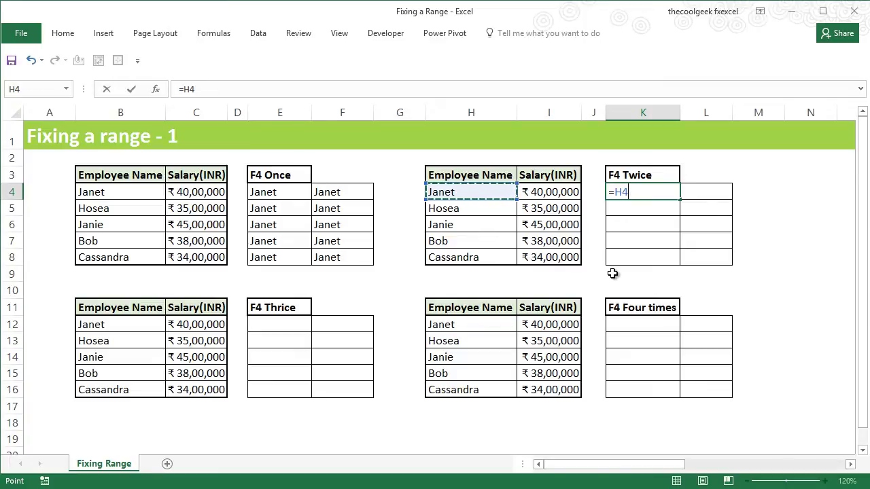
key(F4)
key(F4)
drag(622, 193, 643, 194)
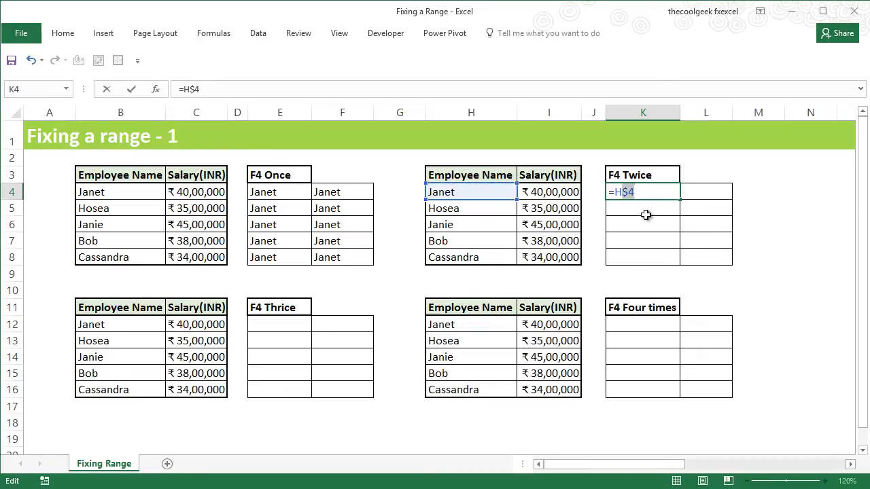
key(Return)
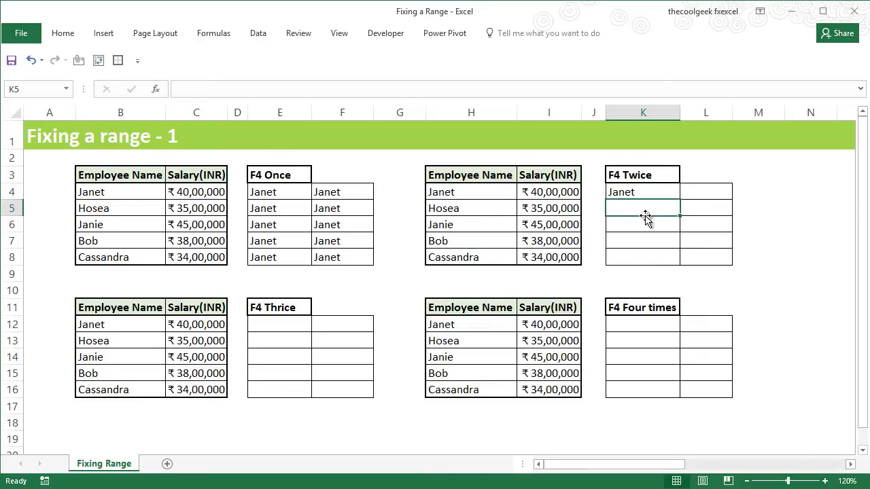
click(662, 190)
Fill =H$4 down K4:K8 and check the copied formulas
drag(680, 199, 683, 269)
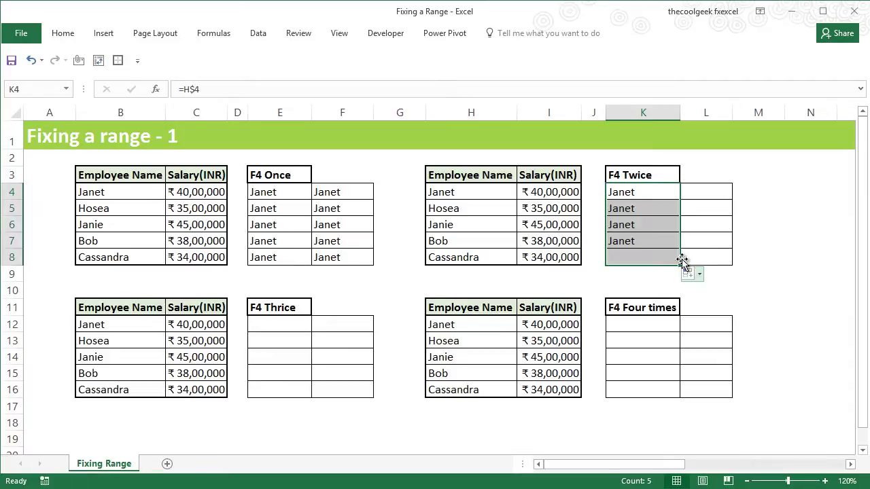
click(633, 193)
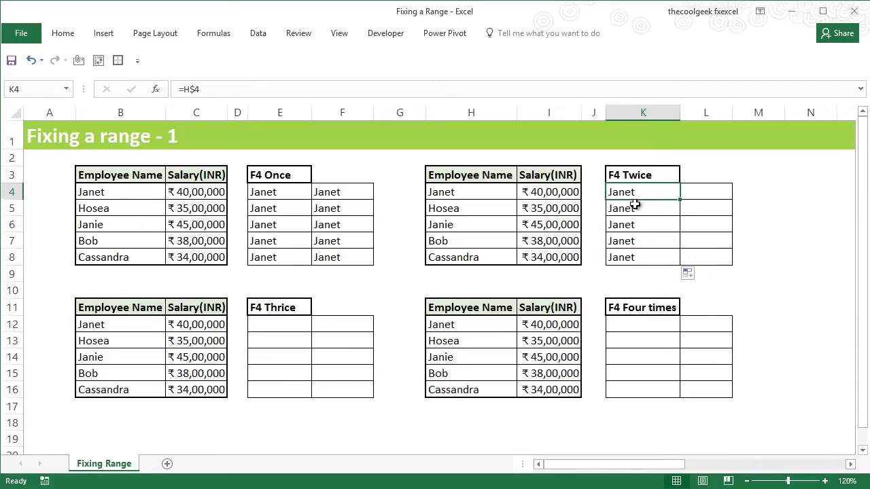
click(636, 207)
click(642, 240)
click(644, 257)
drag(656, 190, 657, 257)
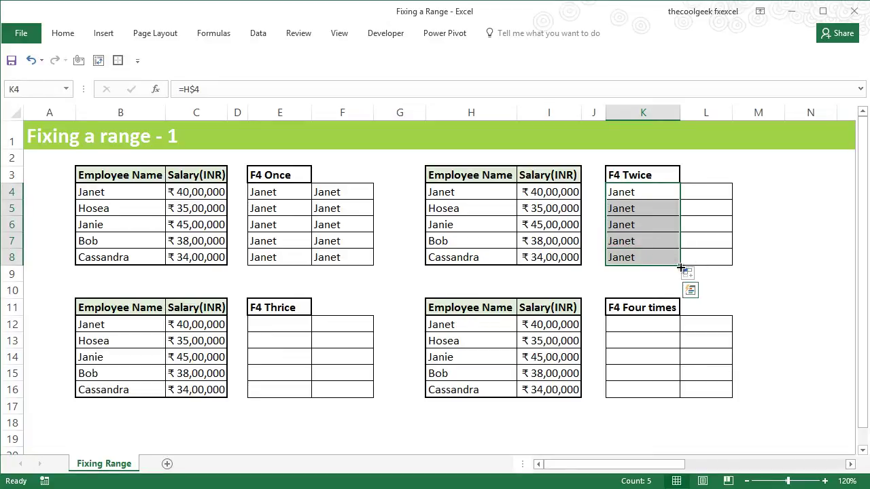
Copy K4:K8 into column L as =I$4 and autofit it to show ₹ 40,00,000
drag(681, 268, 715, 269)
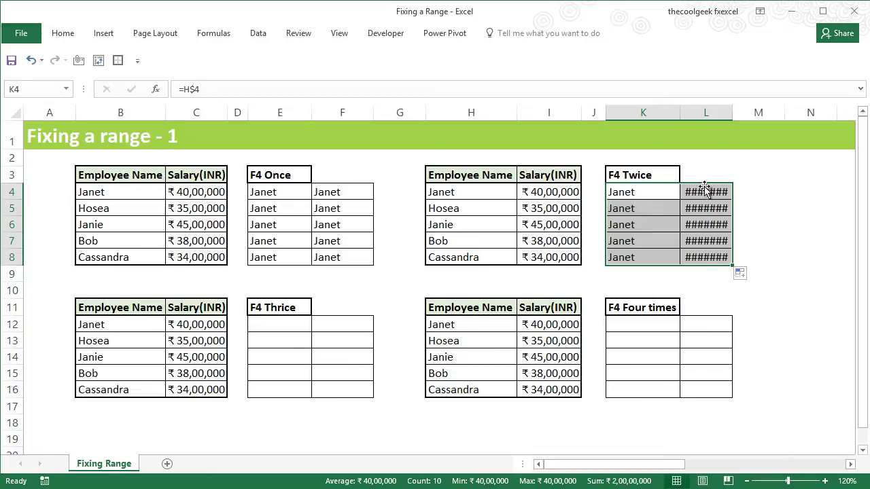
double_click(732, 112)
click(664, 193)
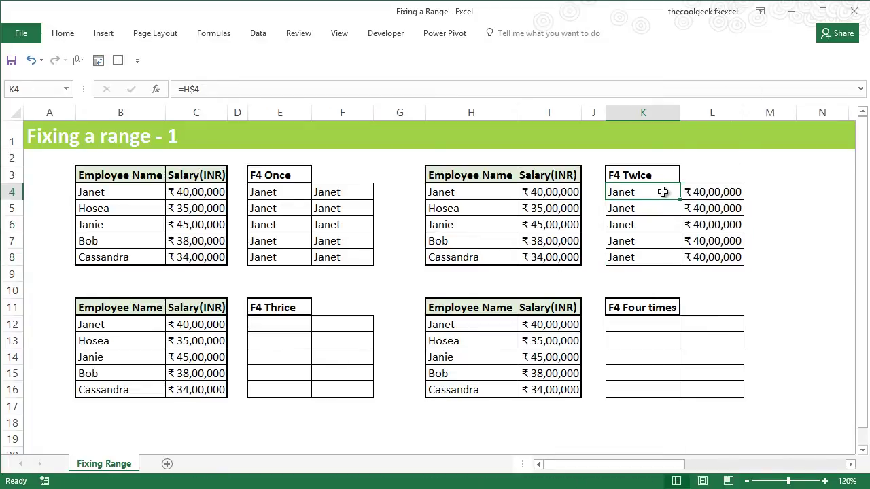
click(556, 191)
click(688, 192)
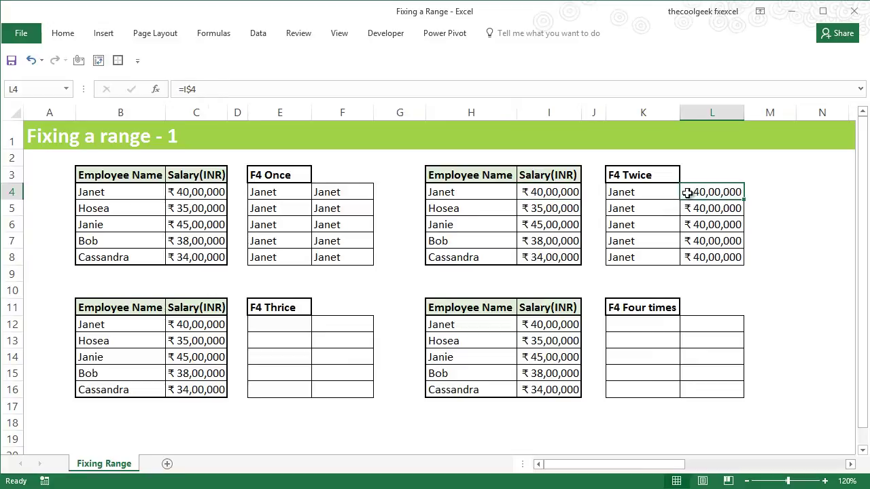
click(623, 191)
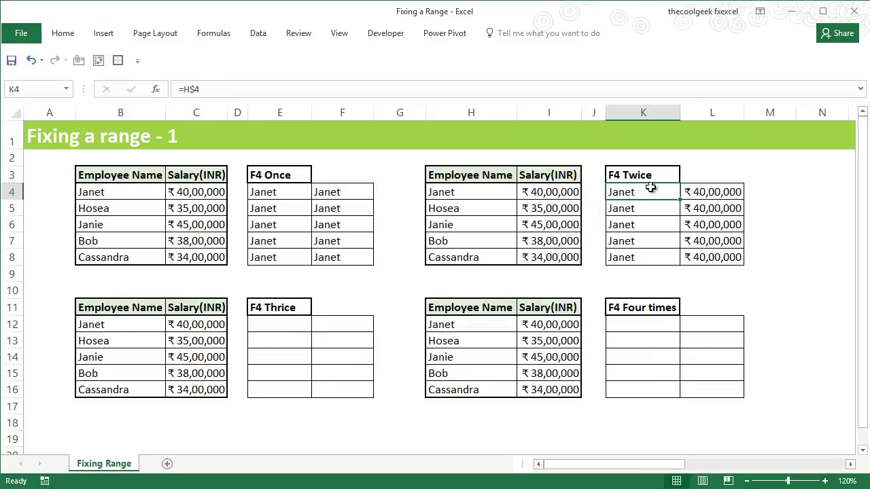
Show formulas to review =H$4 and =I$4 in the F4 Twice table, then return to values
key(ctrl+grave)
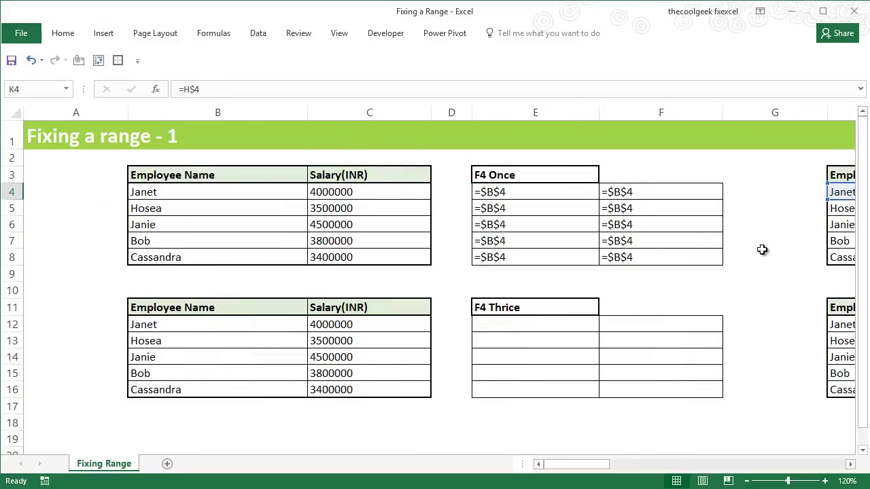
click(850, 464)
scroll(850, 464, right, 5)
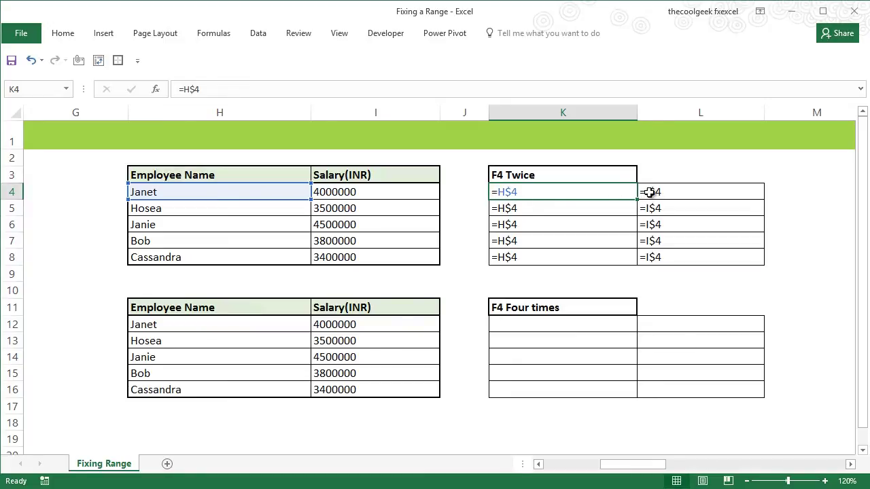
key(ctrl+grave)
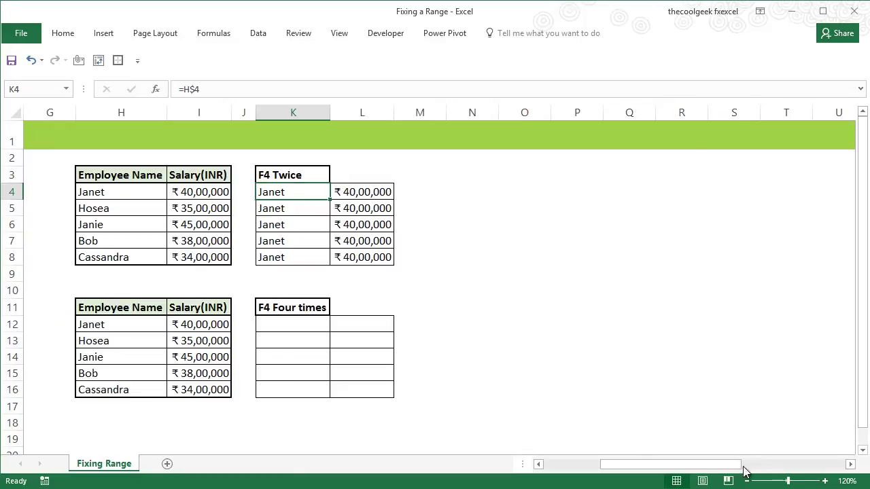
drag(745, 468, 662, 465)
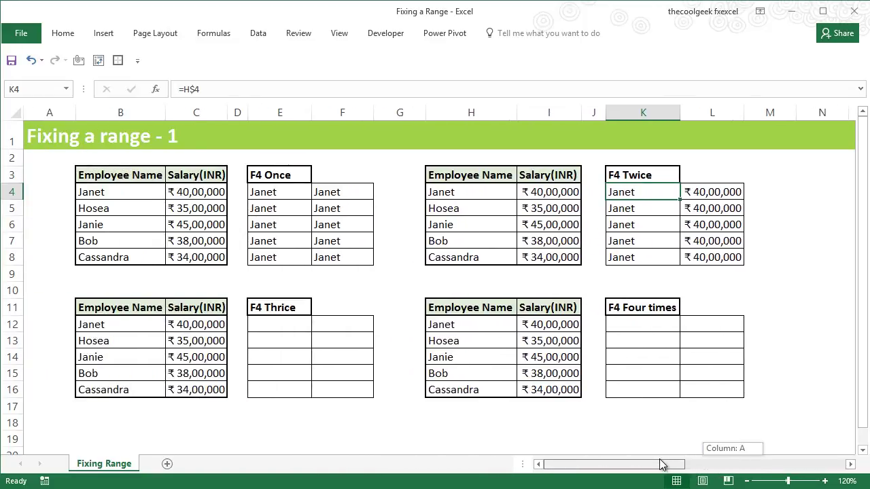
Enter the column-locked formula =$B12 in E12, displaying Janet, and compare it with K5
click(297, 324)
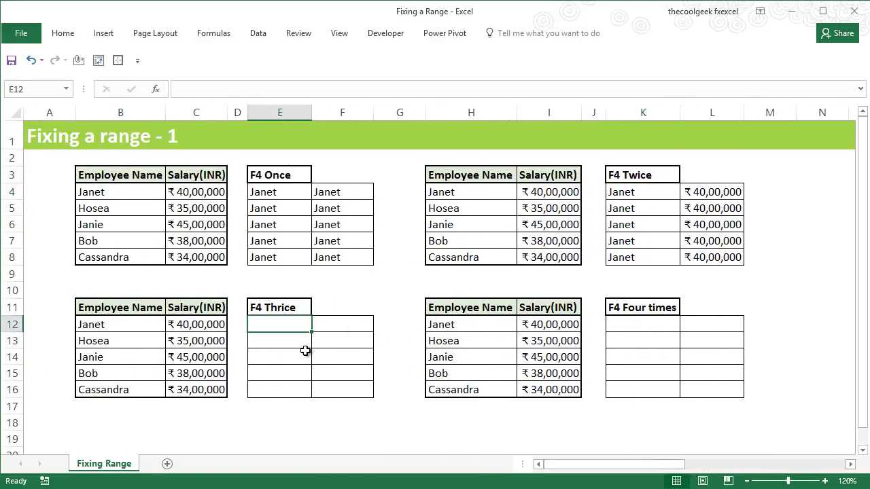
text(=)
key(Left)
key(Left)
key(Left)
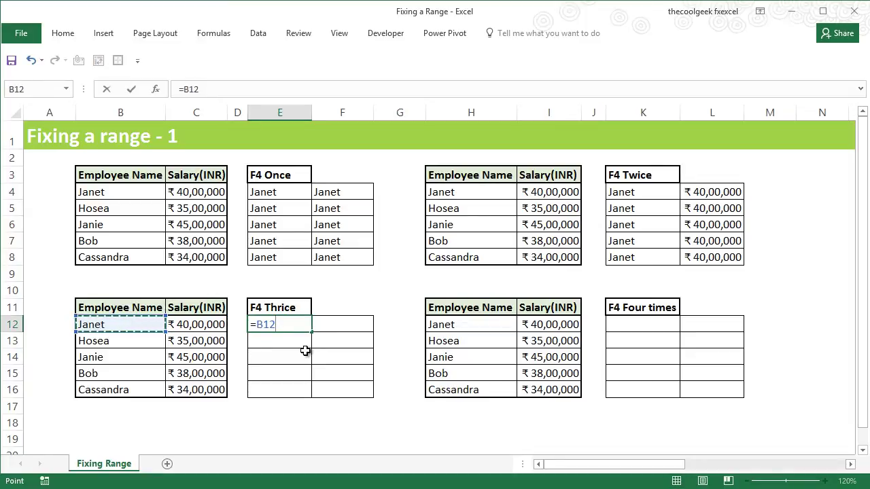
key(F4)
key(F4)
key(F4)
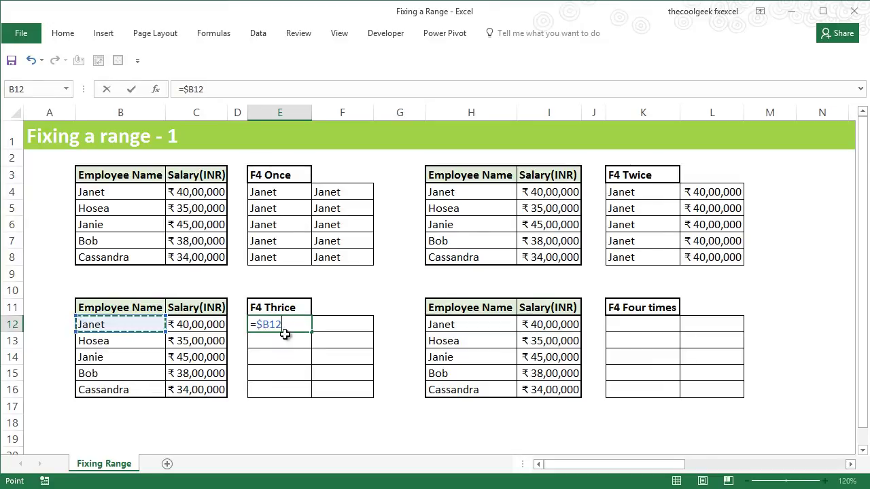
key(Return)
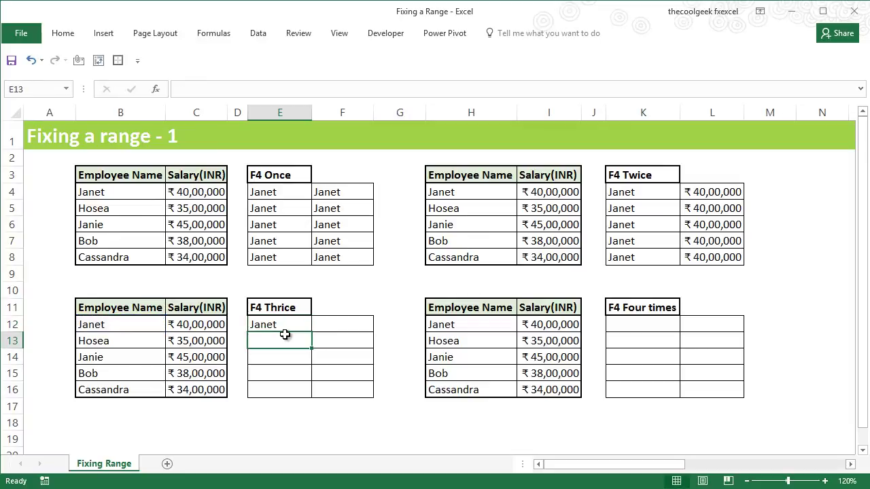
click(669, 213)
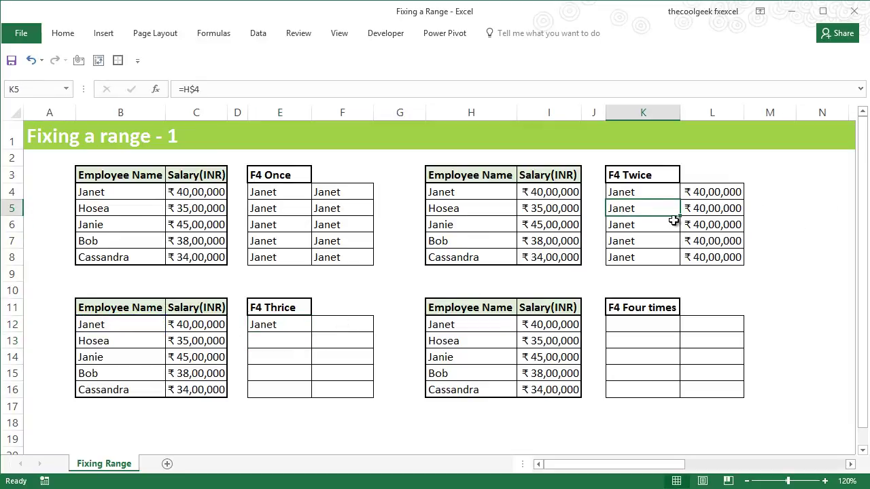
click(283, 325)
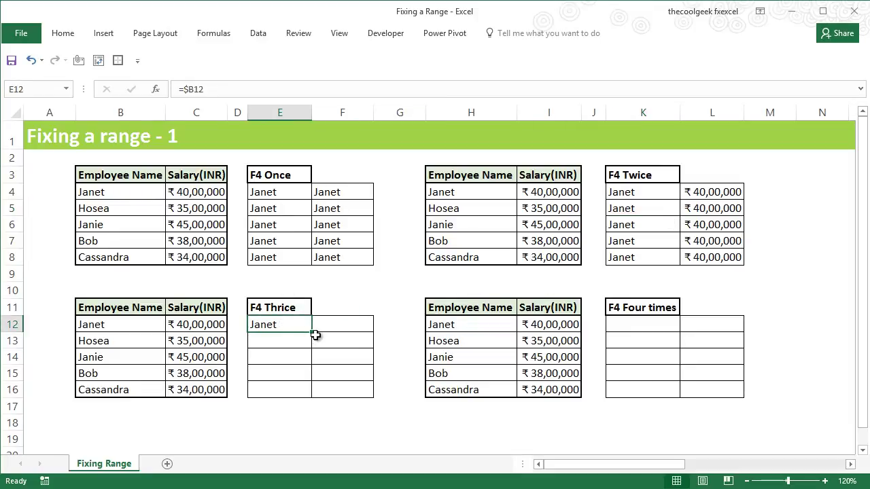
Fill =$B12 down E12:E16 and check the copied formulas
drag(313, 332, 313, 399)
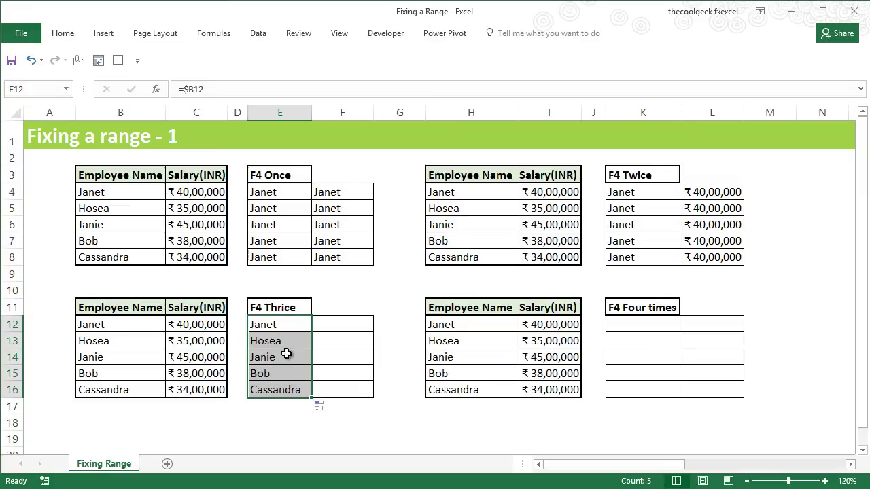
click(272, 327)
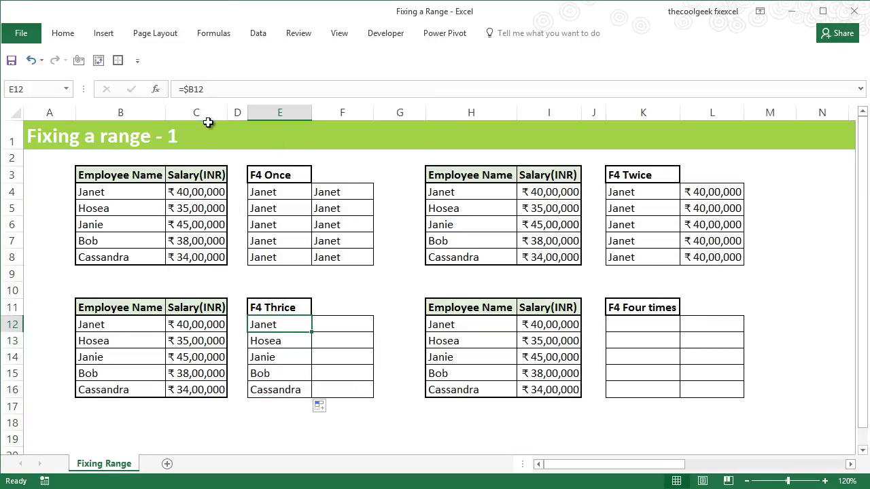
key(Down)
key(Down)
key(Down)
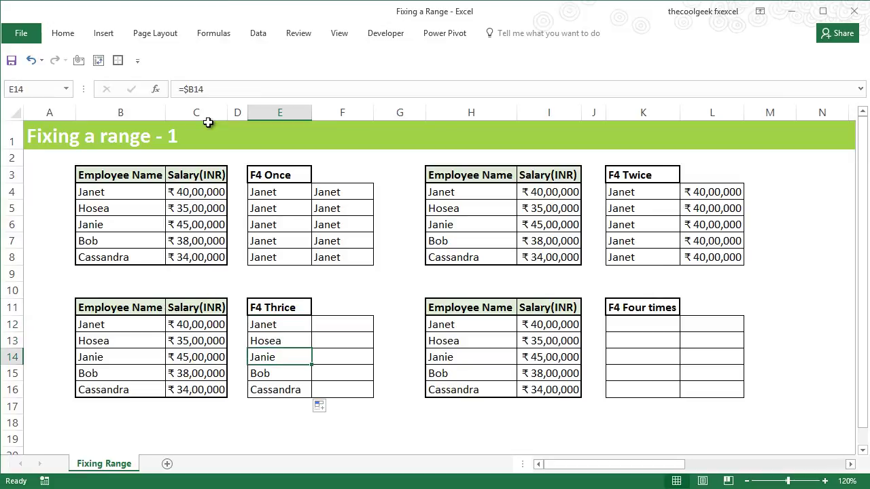
key(Down)
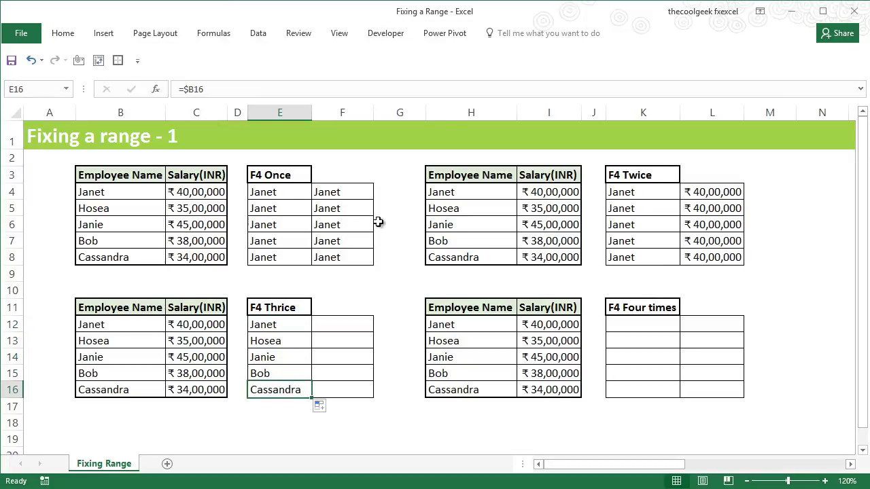
Copy E12:E16 into column F and compare formulas, all still pointing at column B
drag(294, 326, 351, 396)
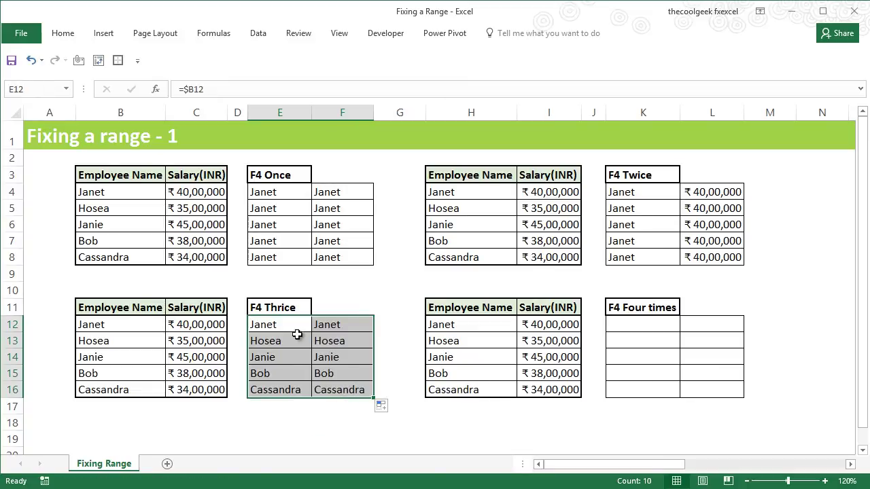
click(266, 328)
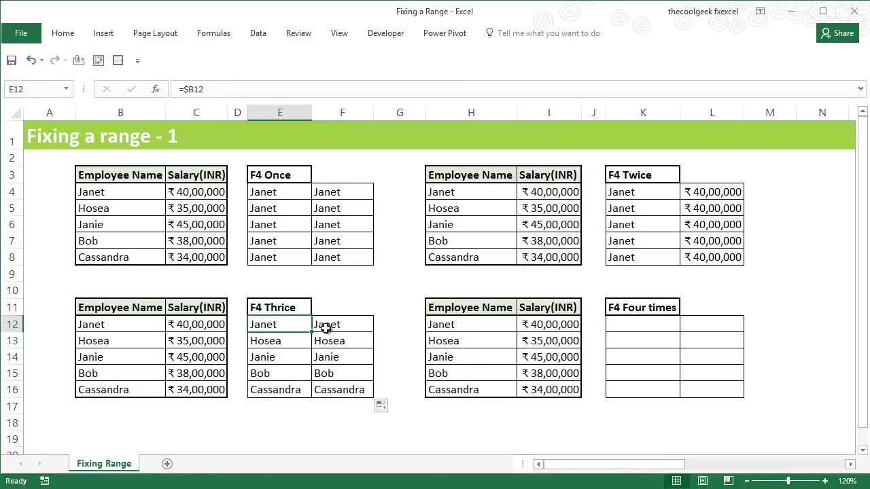
click(328, 327)
click(295, 370)
click(319, 367)
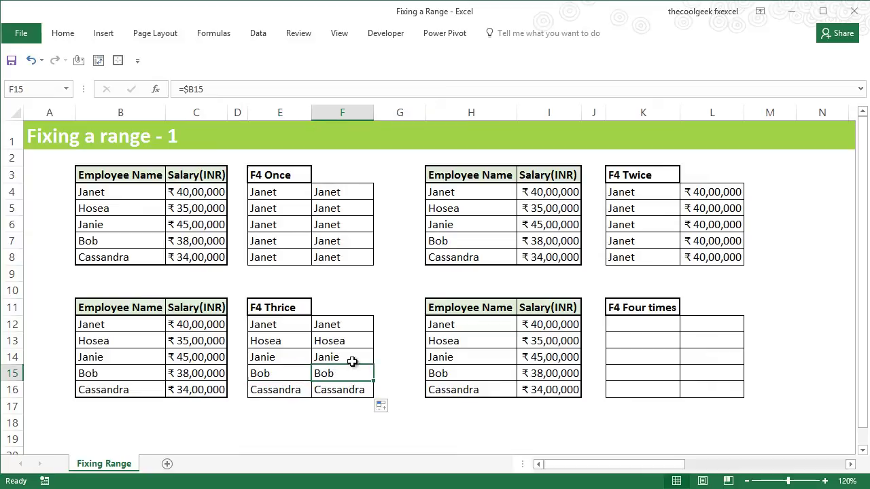
click(320, 323)
click(288, 327)
click(301, 390)
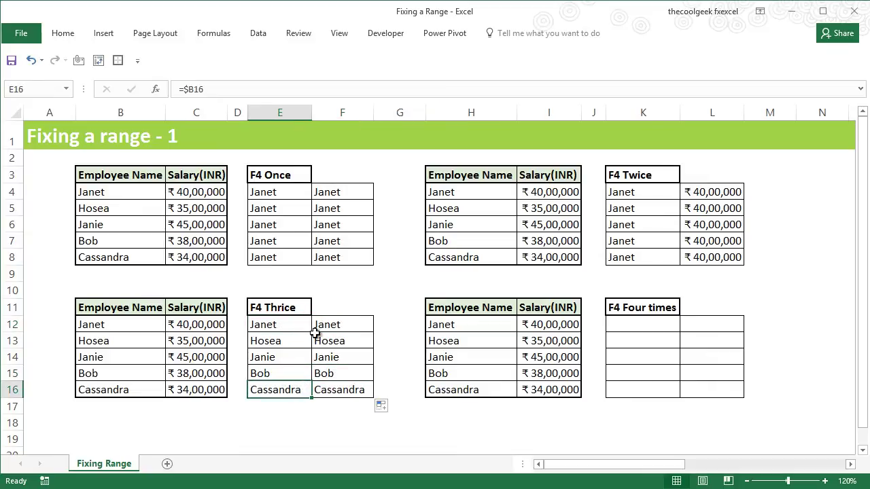
click(642, 325)
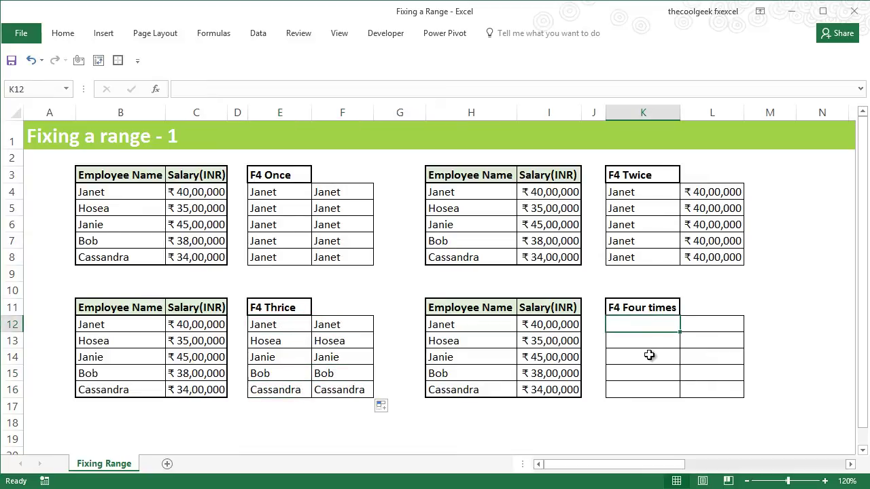
Enter the relative formula =H12 in K12 and fill it across K12:L16
text(=)
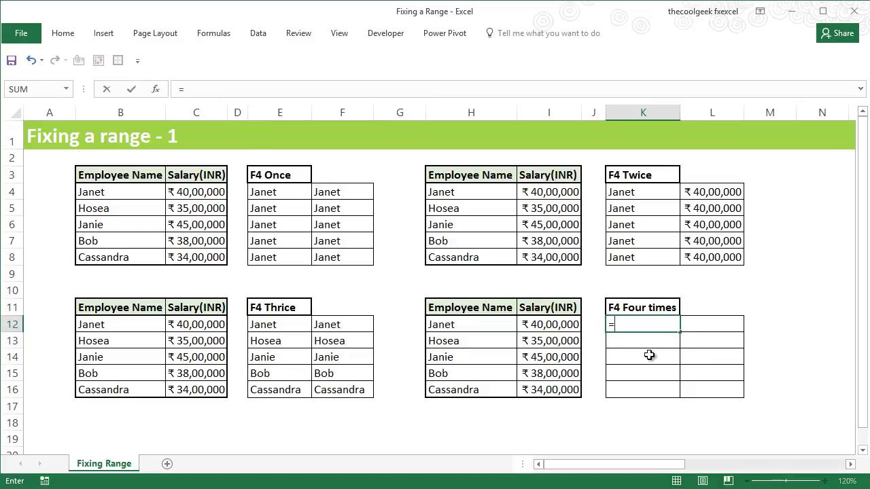
key(Left)
key(Left)
key(Left)
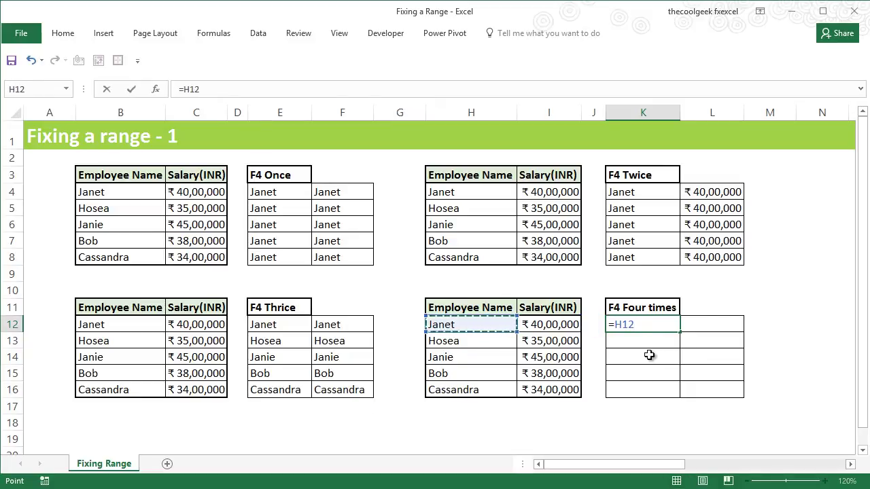
key(F4)
key(F4)
key(F4)
key(F4)
key(Return)
click(677, 322)
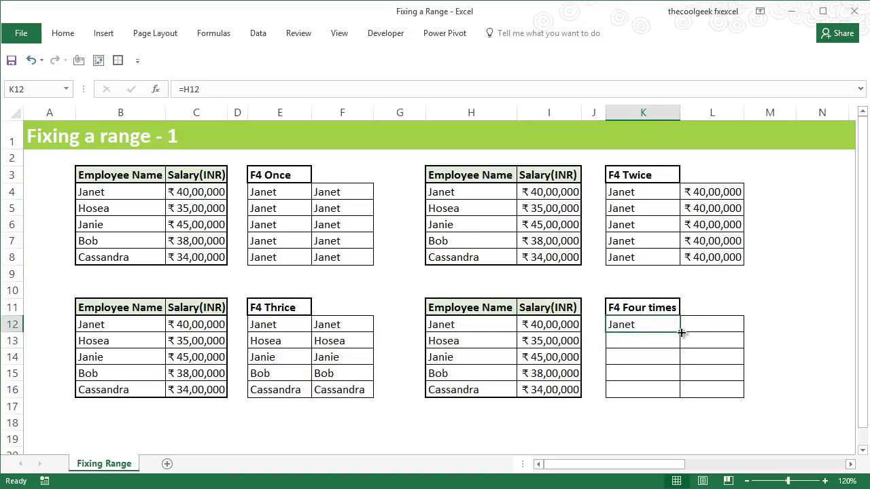
drag(681, 333, 729, 399)
drag(505, 326, 563, 386)
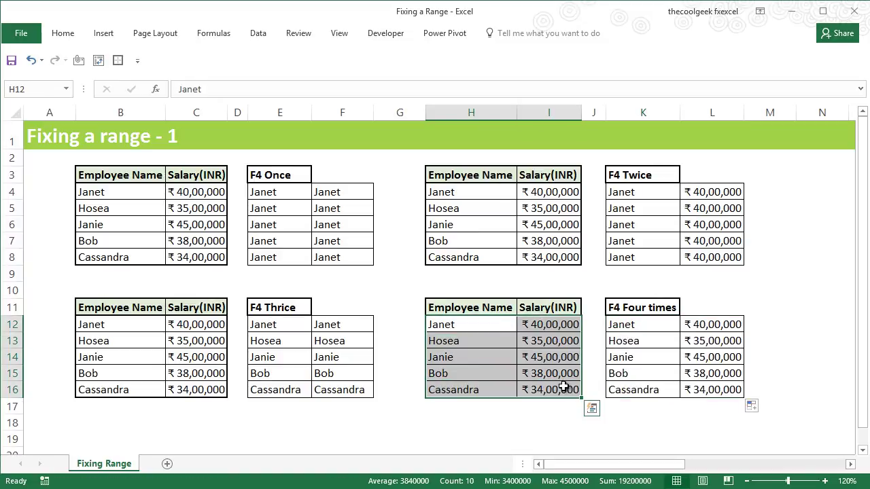